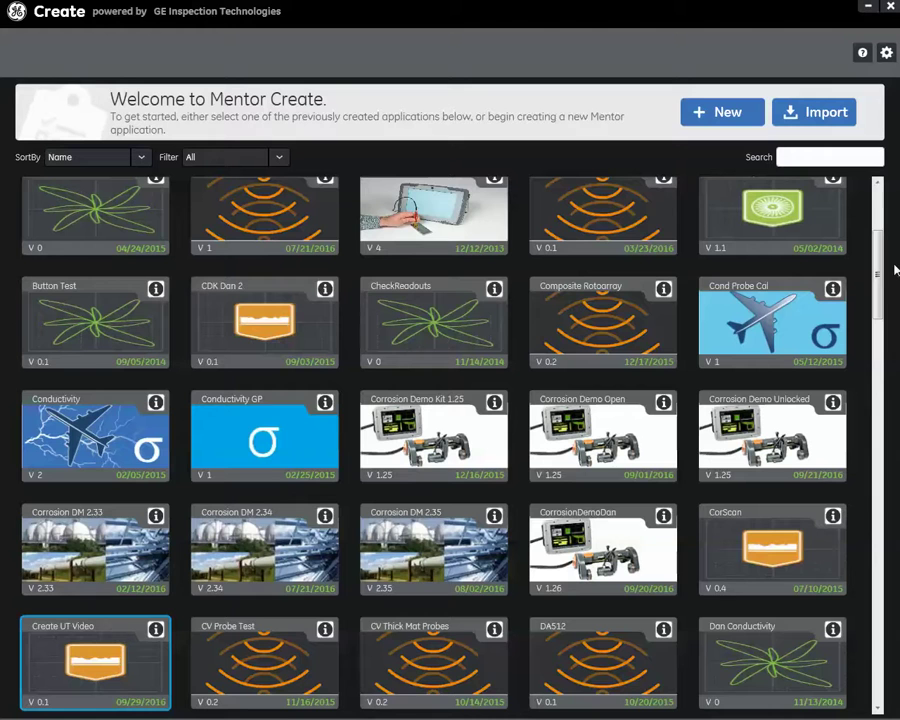
Sort the applications by Most Recent and open the Create UT Video application
drag(878, 275, 879, 326)
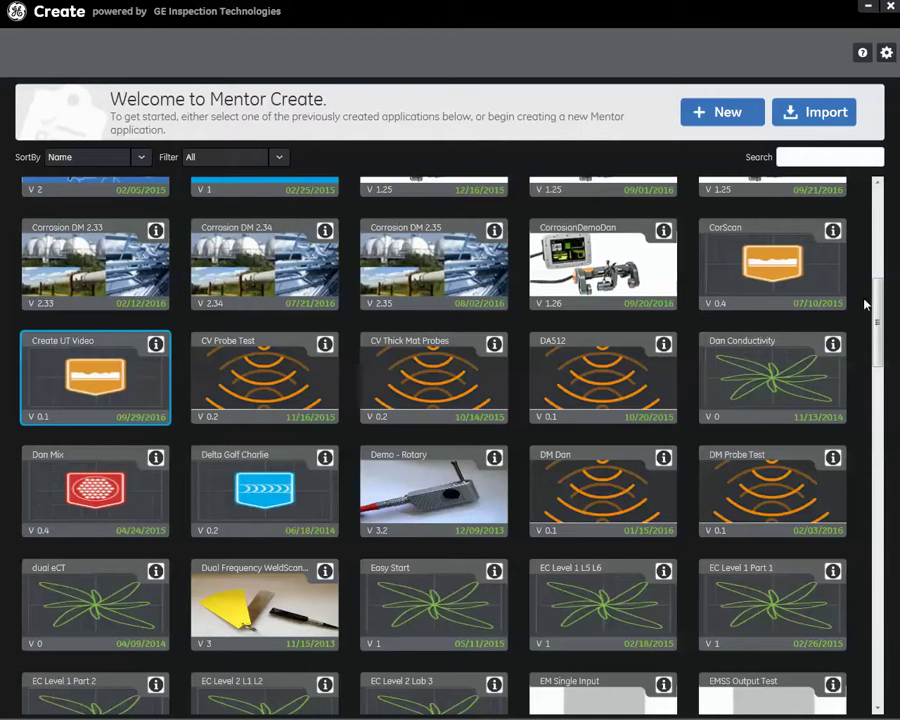
scroll(866, 305, up, 10)
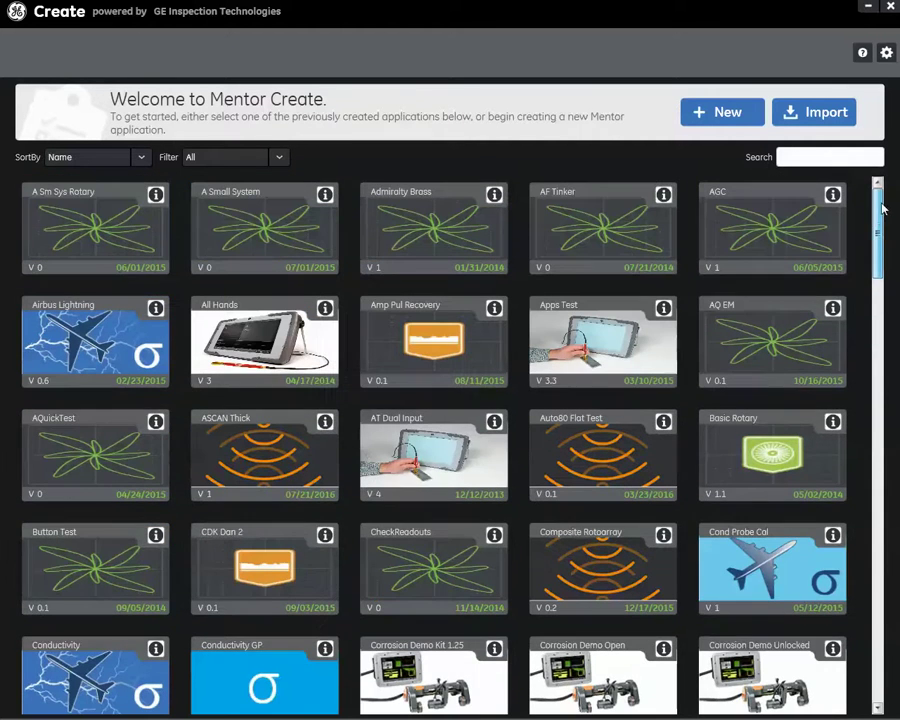
click(141, 158)
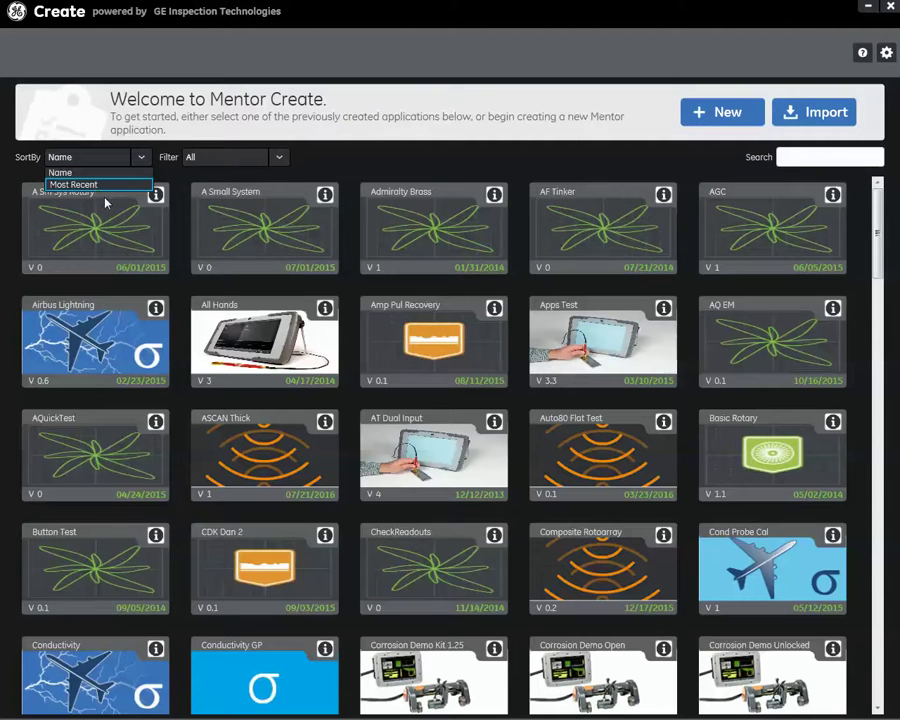
key(Return)
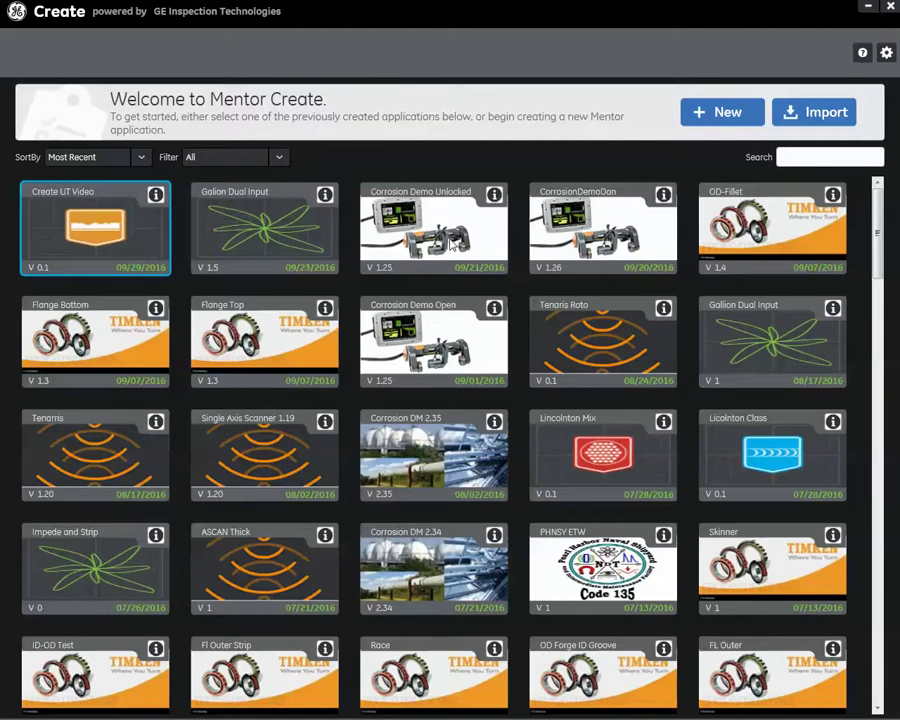
click(101, 195)
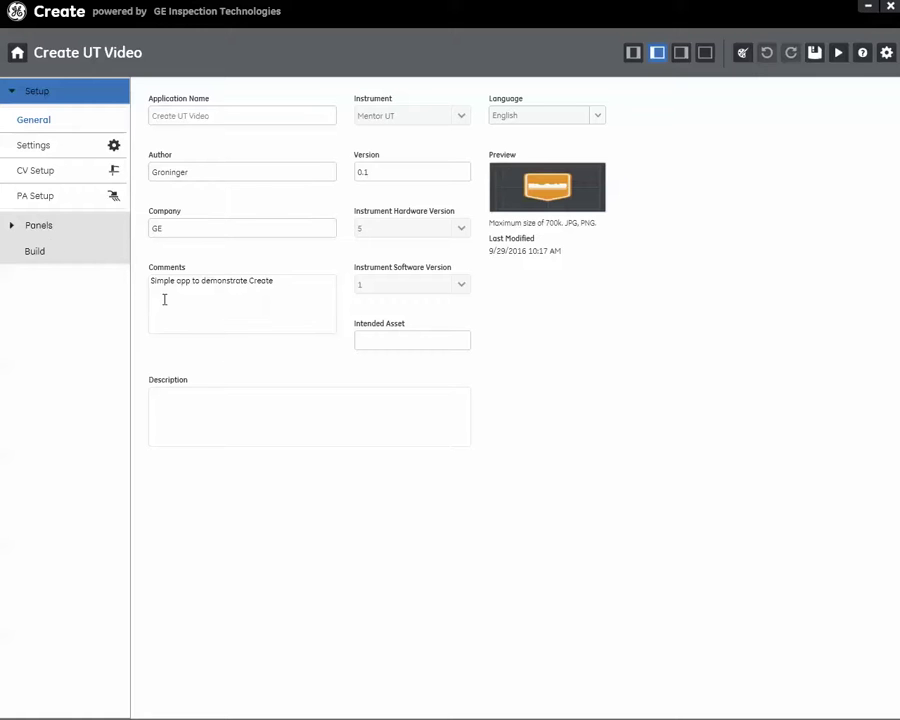
Enter "A brief description of the app." as the application's description
click(183, 398)
text(A bre)
key(BackSpace)
key(BackSpace)
text(rief description on the)
key(BackSpace)
key(BackSpace)
key(BackSpace)
key(BackSpace)
key(BackSpace)
text(f the app.)
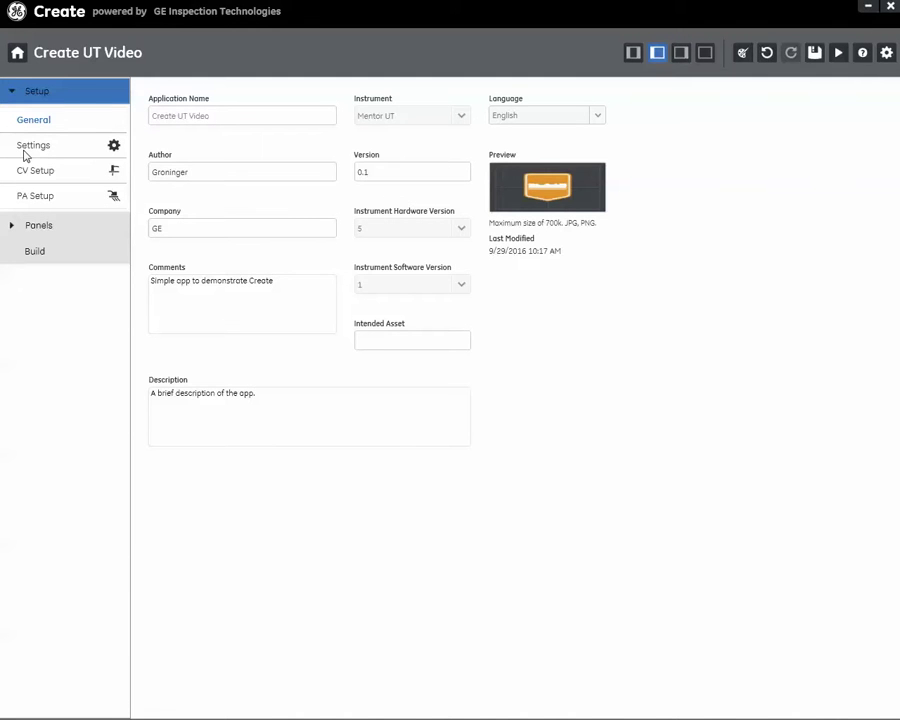
Review the application's Settings, CV Setup and PA Setup pages
click(34, 148)
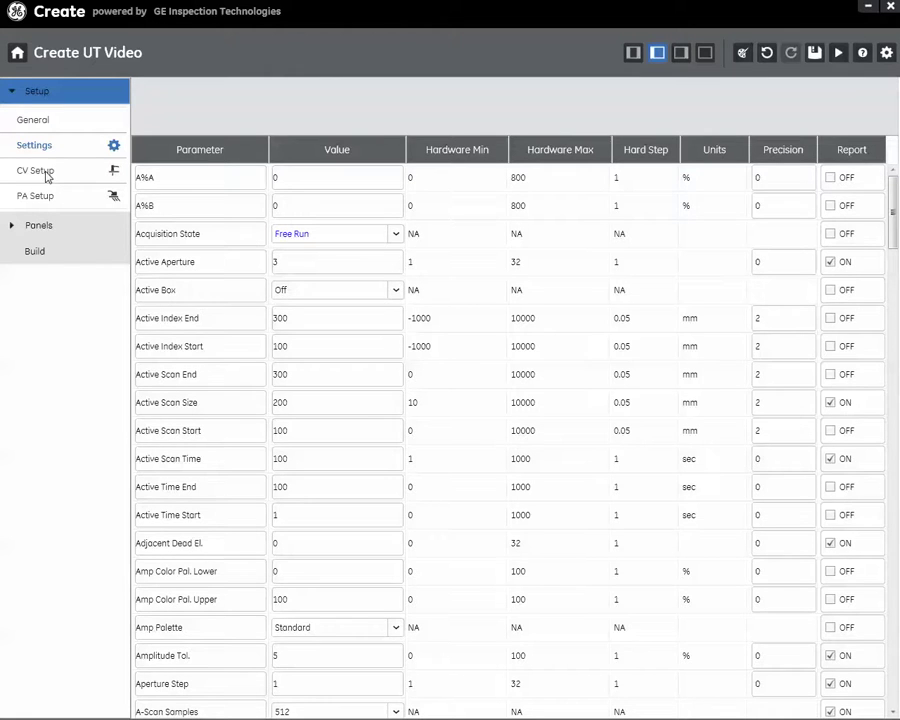
click(46, 176)
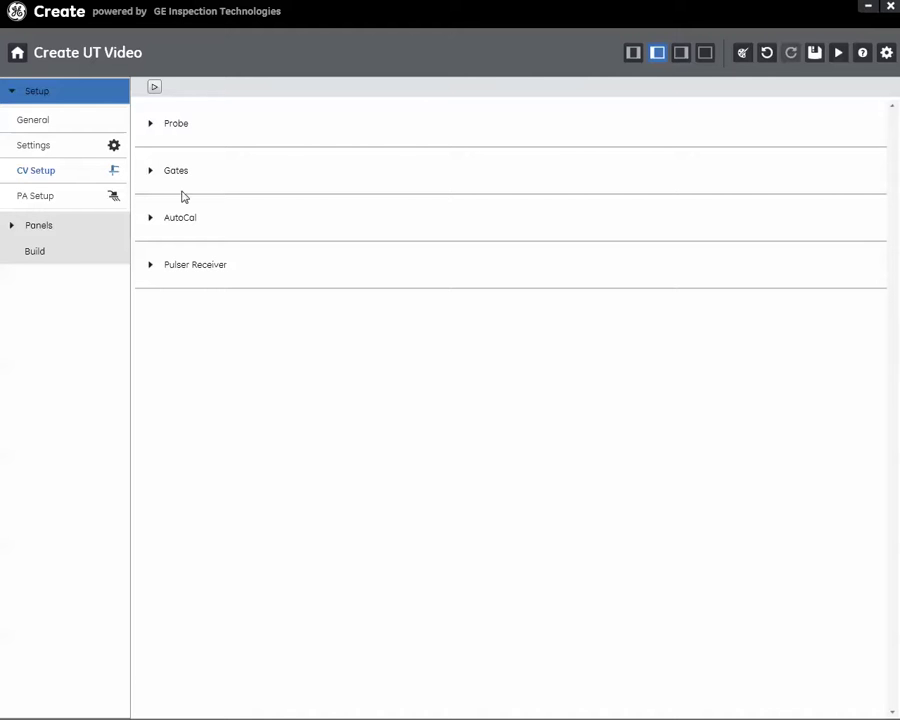
click(30, 200)
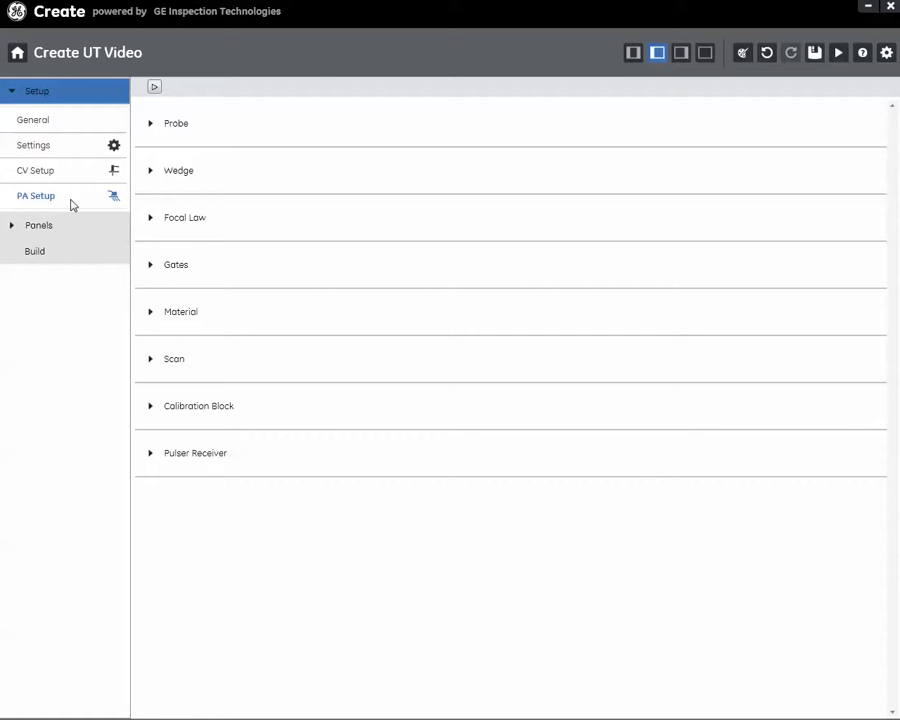
In the Simple View panel, move the DansAscan view to the canvas's upper-left corner and stretch it down close to the lower edge
click(12, 229)
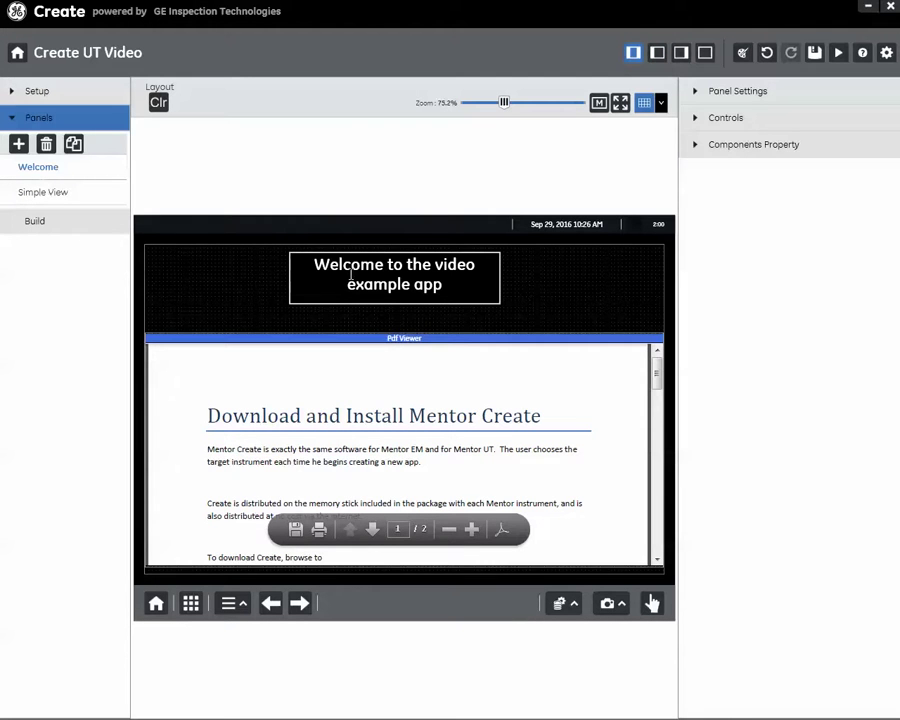
click(44, 192)
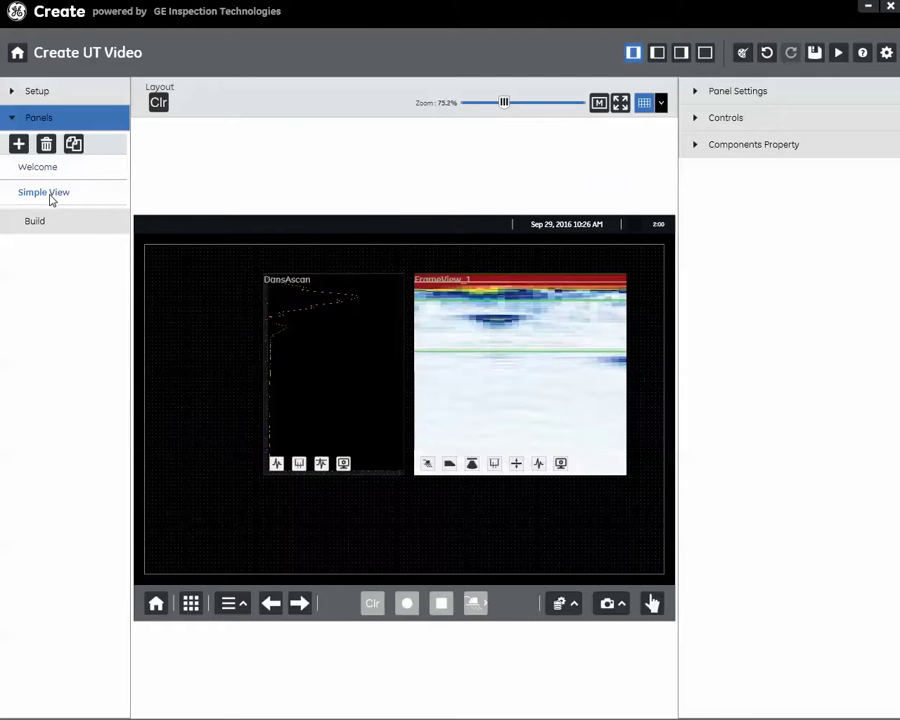
click(362, 419)
drag(362, 419, 232, 402)
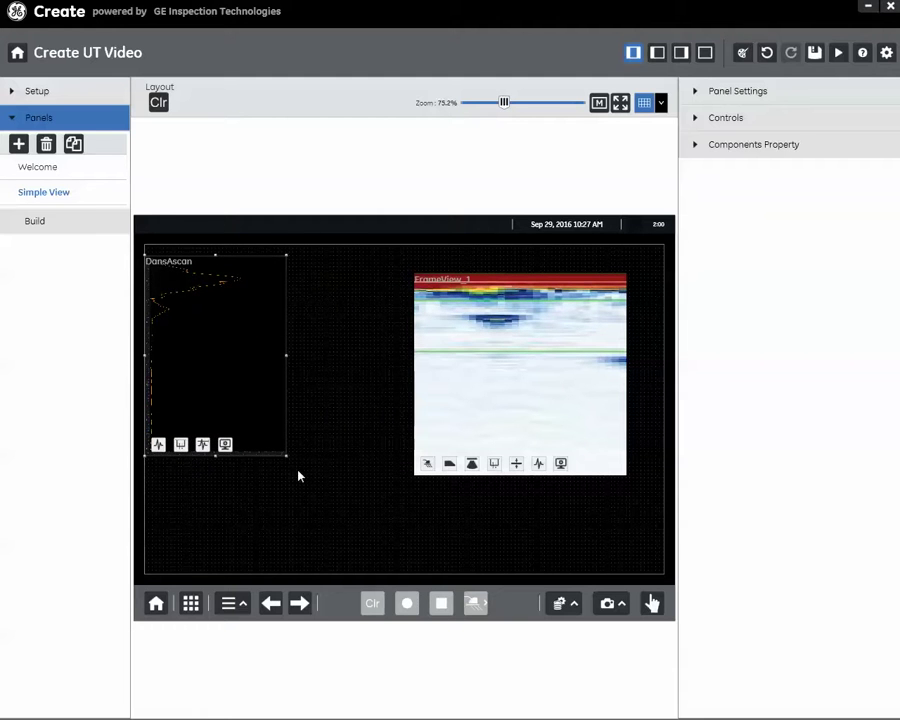
drag(286, 457, 288, 558)
Widen DansAscan slightly, place FrameView_1 right beside it and enlarge FrameView_1 to about 646 by 576 to fill the remaining canvas
drag(567, 420, 512, 404)
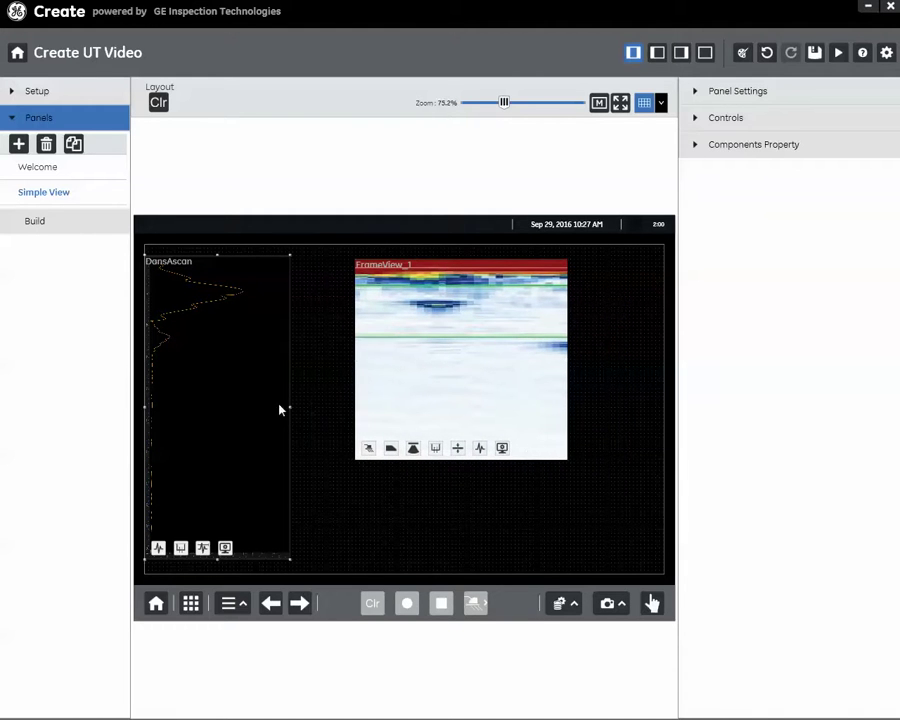
drag(291, 407, 310, 403)
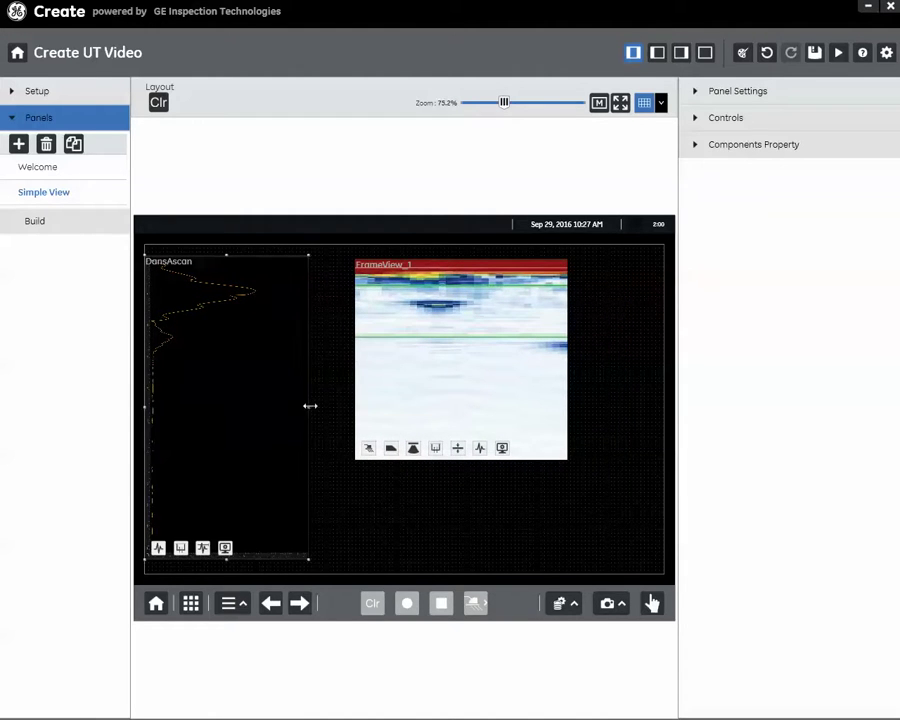
drag(452, 394, 419, 394)
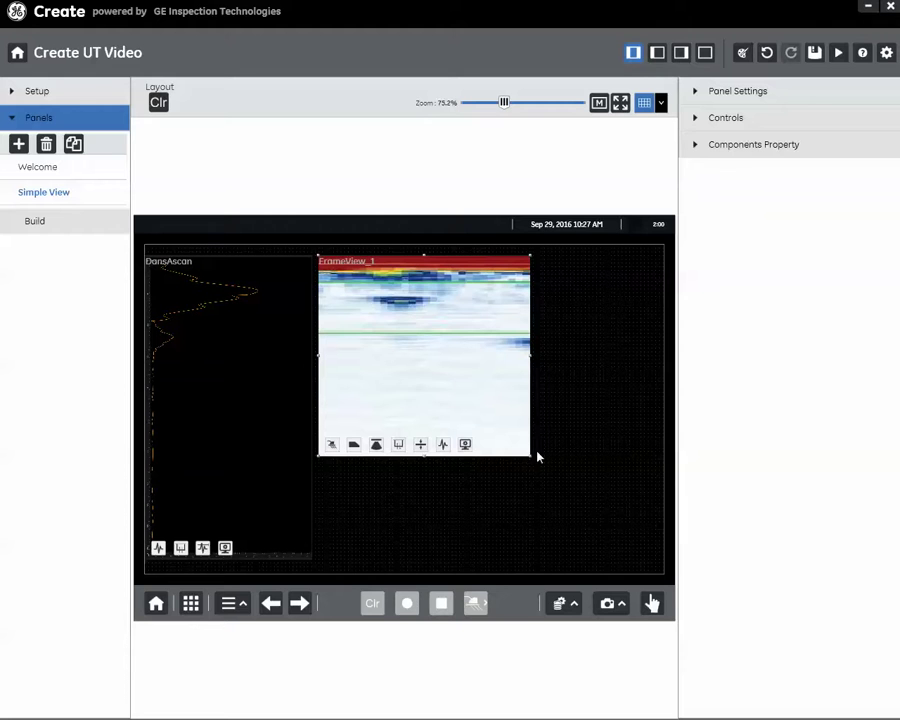
drag(531, 457, 659, 561)
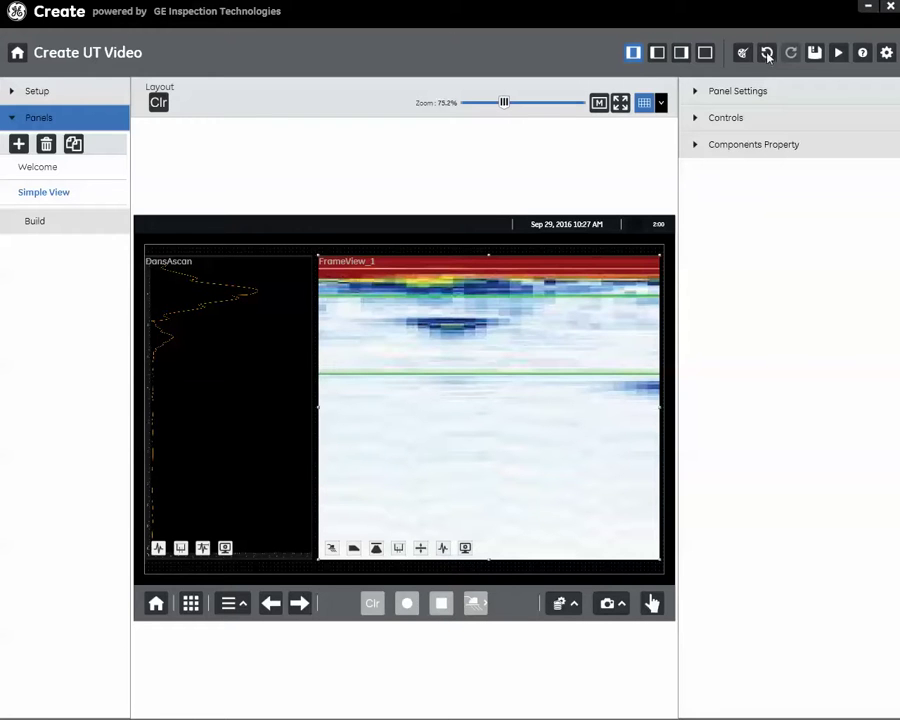
Undo the last move and resize of FrameView_1 and redo both changes
click(768, 56)
click(768, 56)
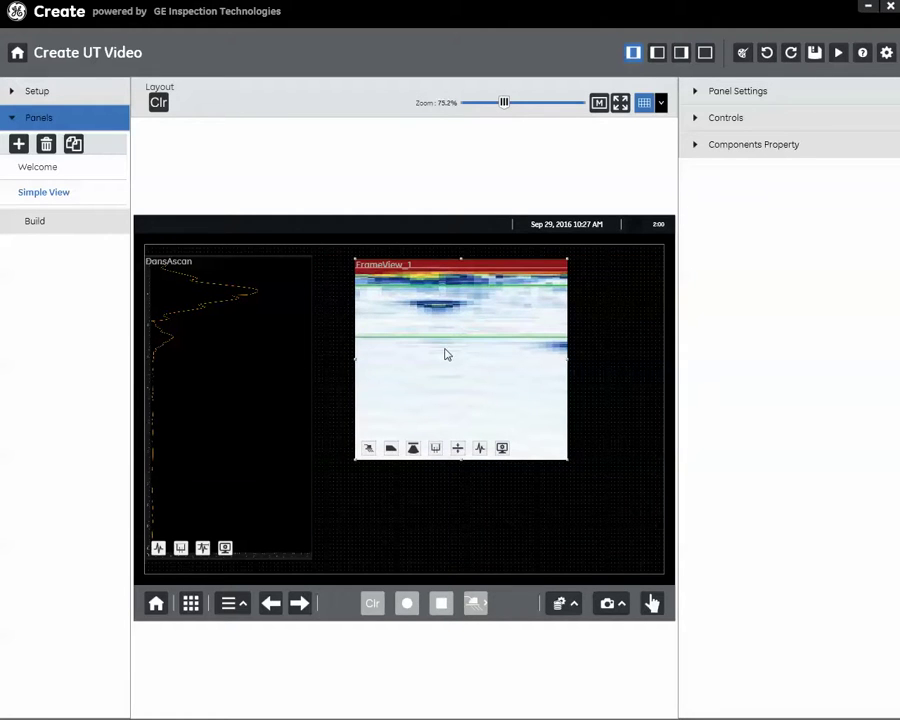
click(791, 55)
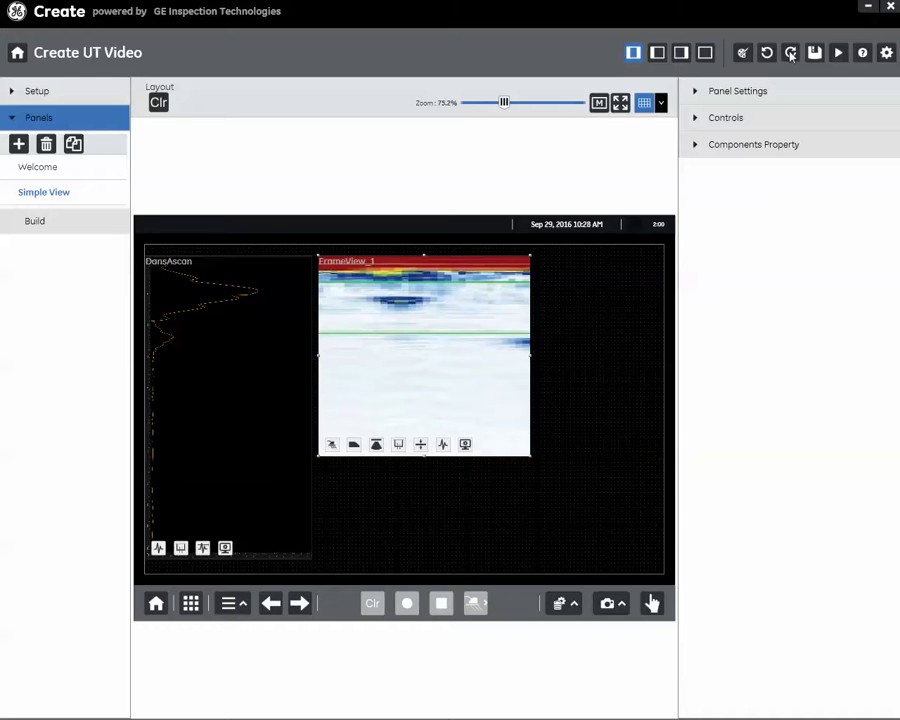
click(790, 55)
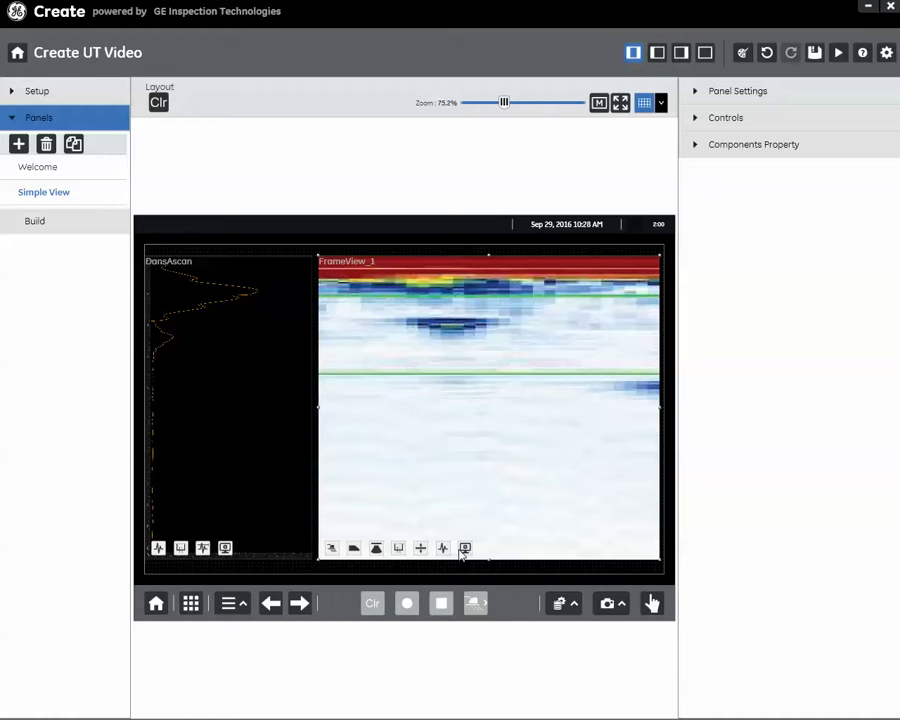
Open FrameView_1's Wedge menu and display that menu's component properties
click(354, 548)
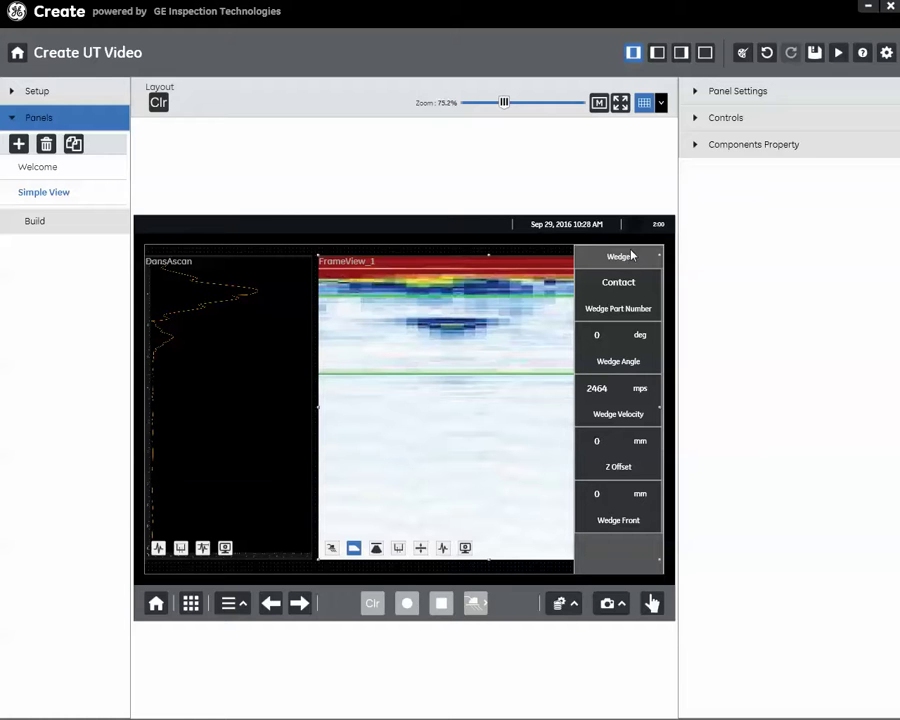
click(698, 146)
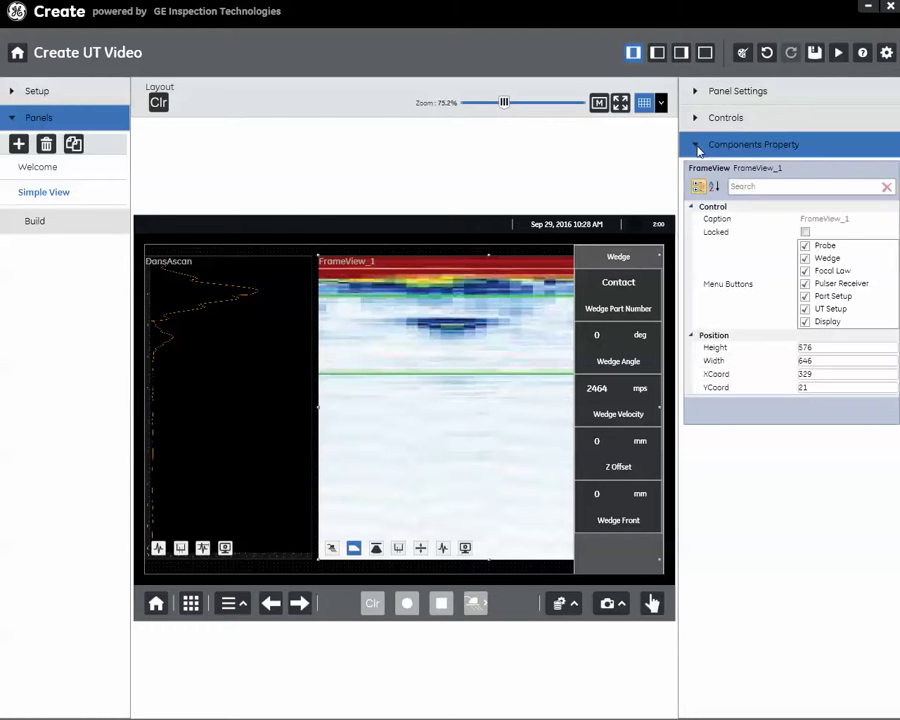
click(615, 263)
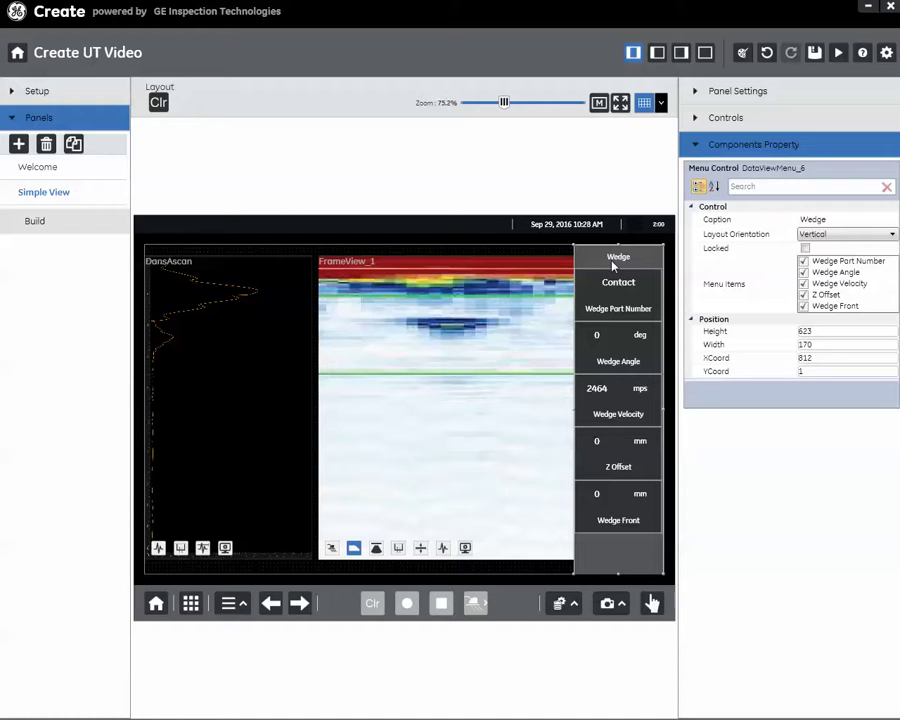
Try toggling the Wedge Angle and Wedge Velocity entries among the Wedge menu's items
click(806, 271)
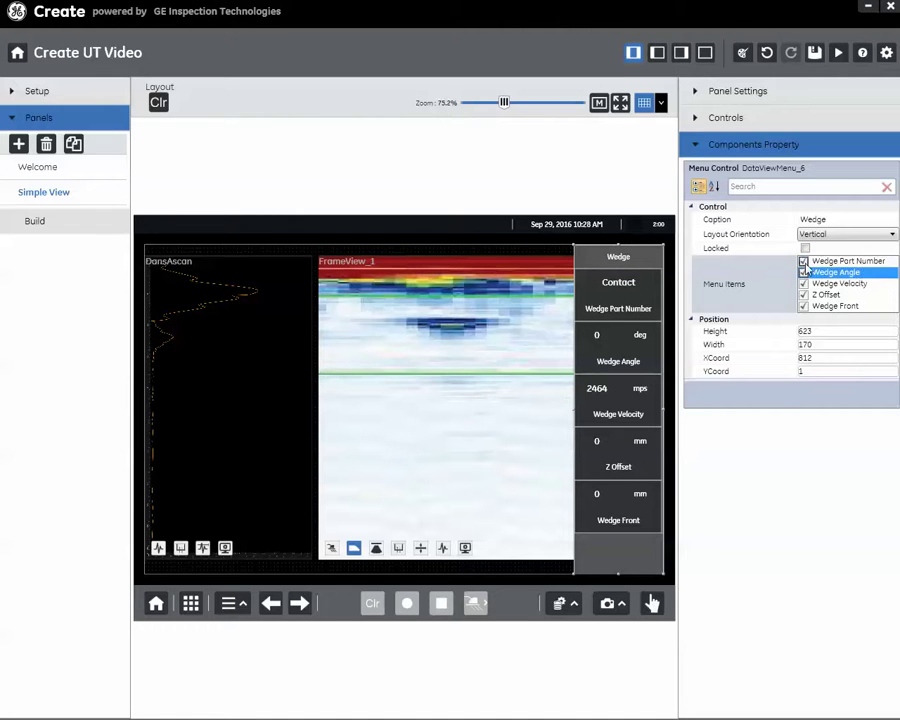
click(804, 284)
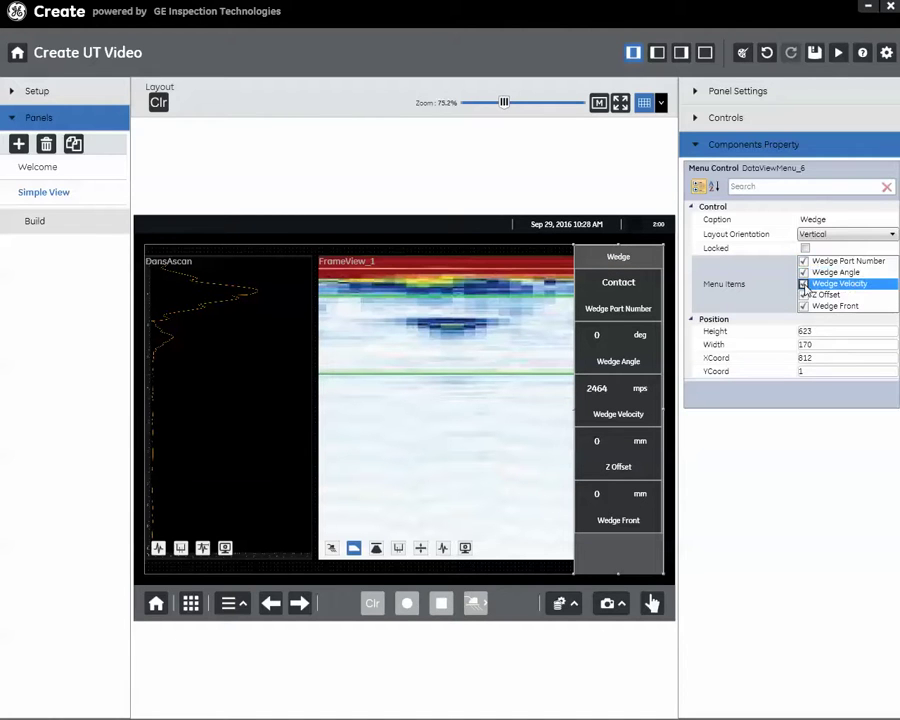
click(803, 284)
Inspect the Wedge Part Number parameter's properties and set the Wedge Velocity parameter to Locked
click(633, 303)
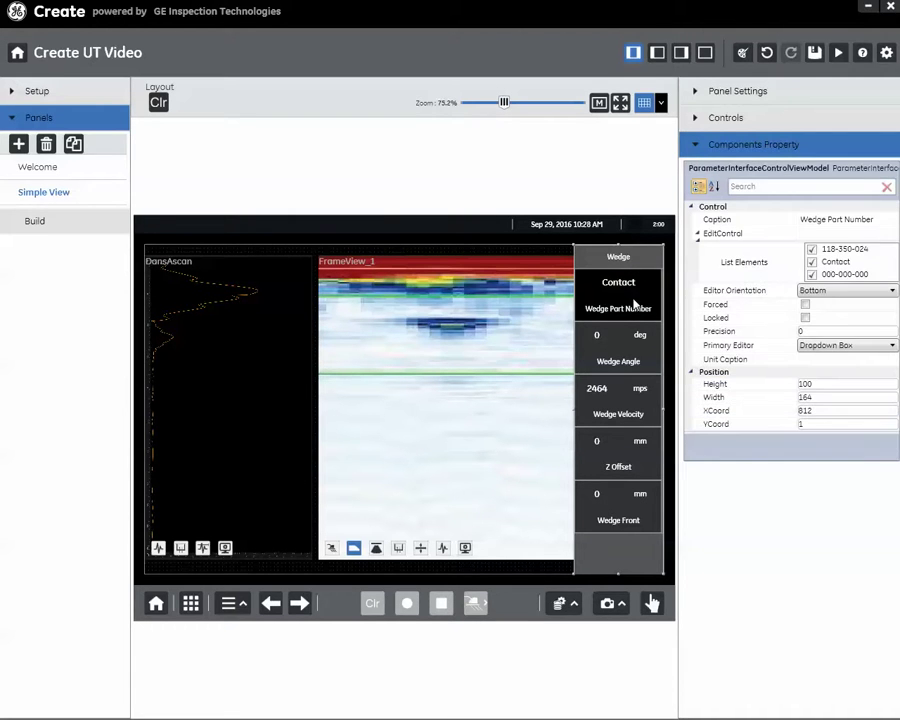
click(805, 319)
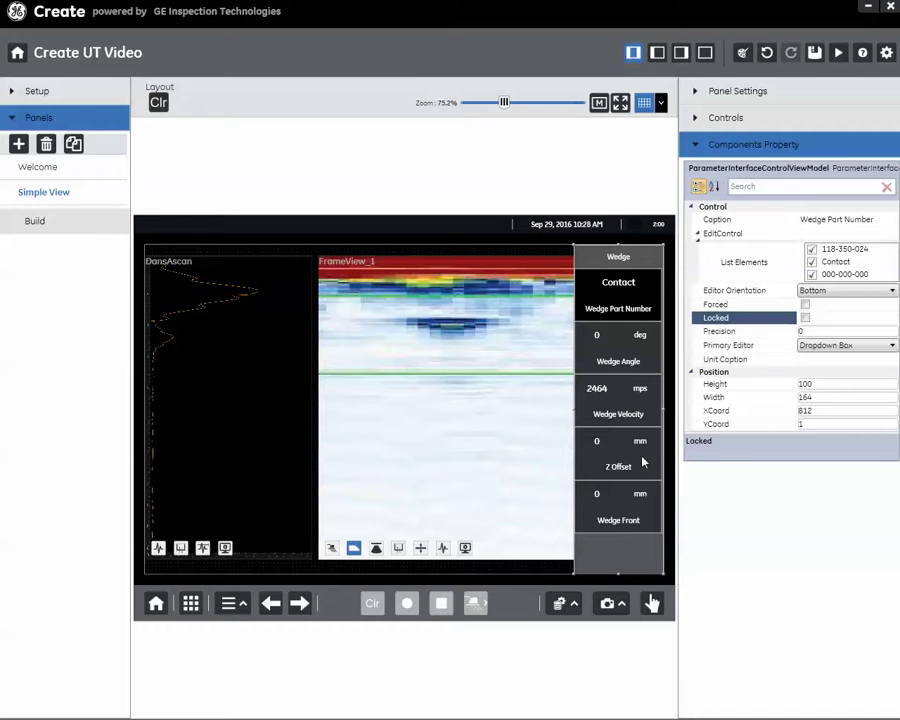
click(617, 404)
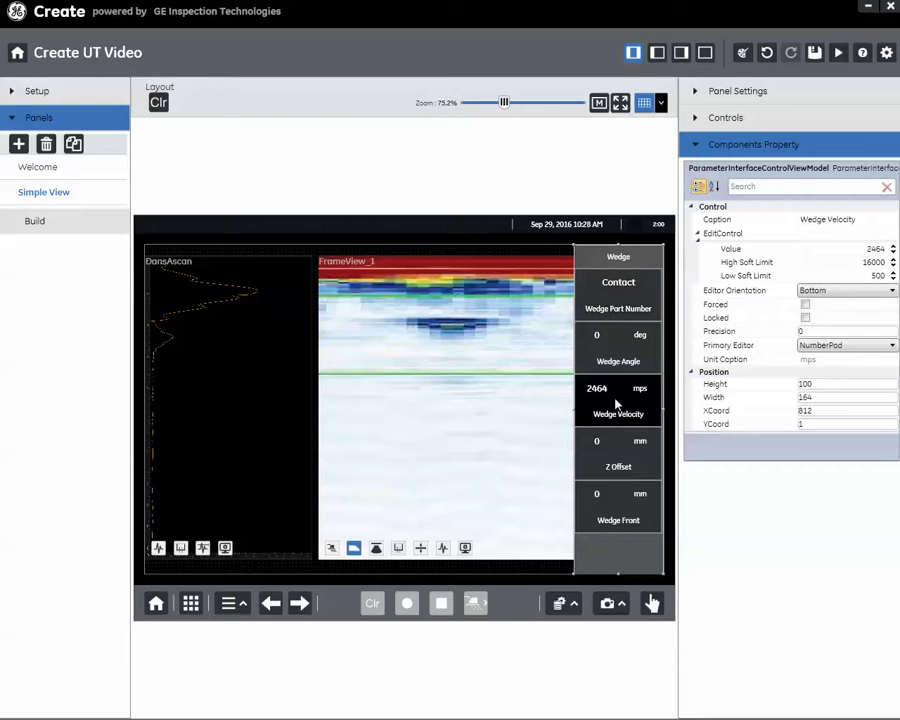
click(805, 318)
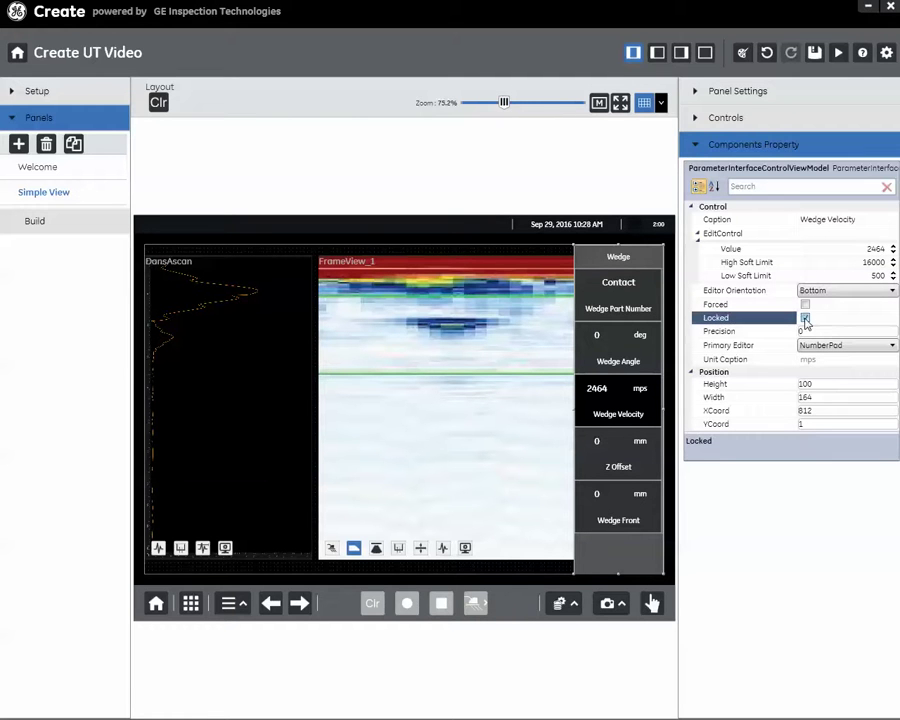
Remove the Wedge Angle item from the Wedge menu
click(632, 352)
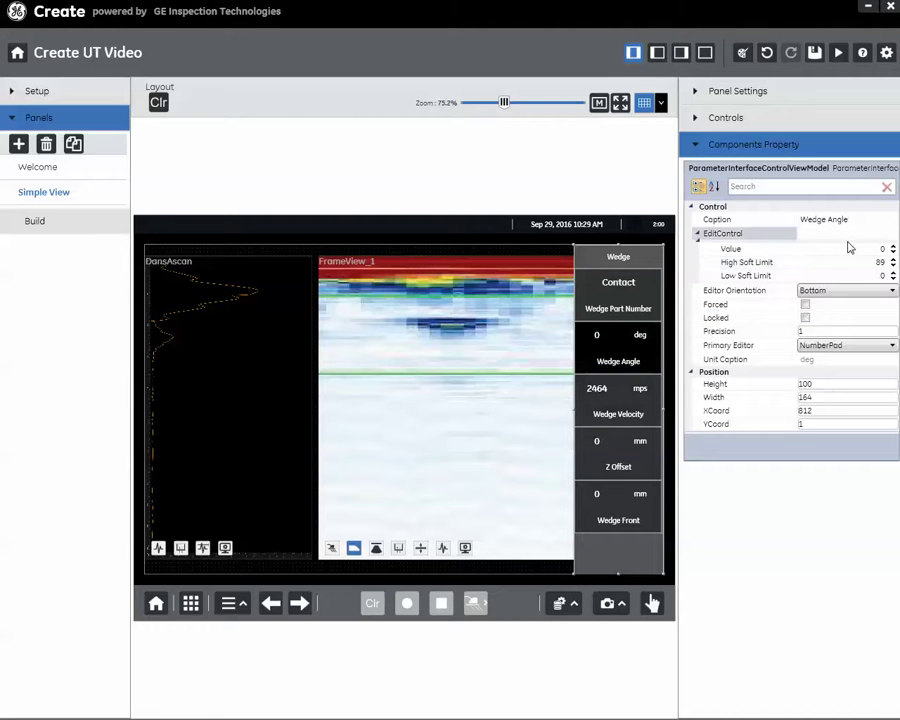
click(643, 259)
click(805, 274)
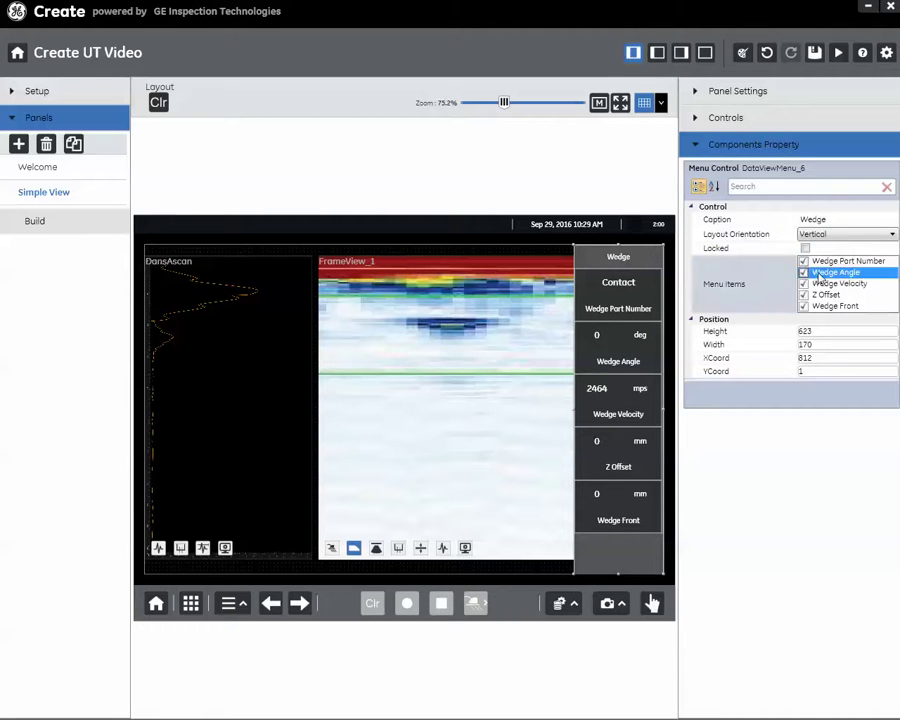
click(804, 273)
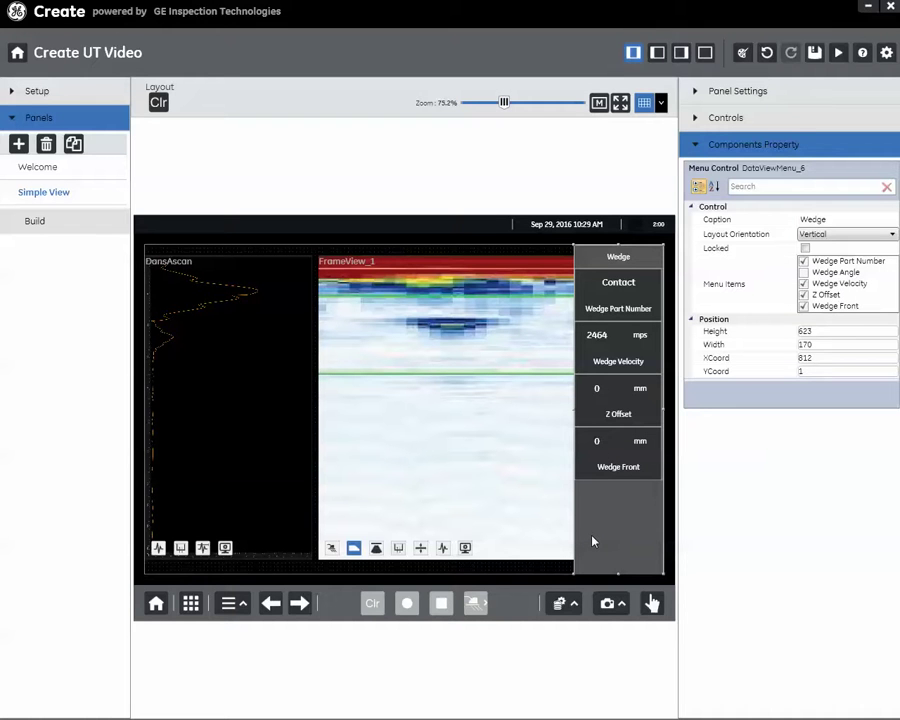
Close FrameView_1's Wedge menu and save the application
click(354, 552)
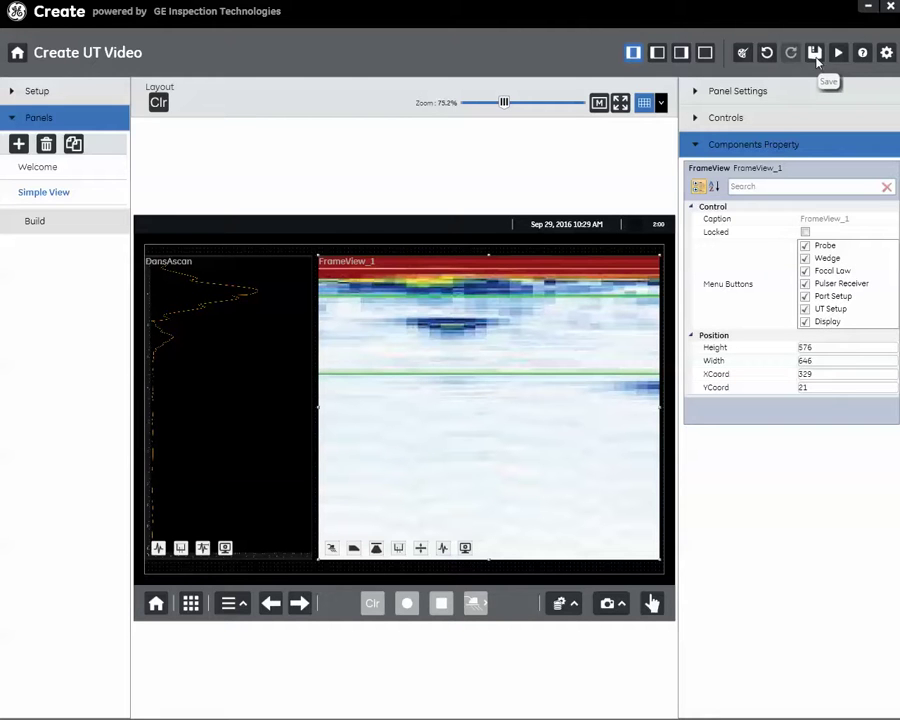
click(816, 55)
click(814, 53)
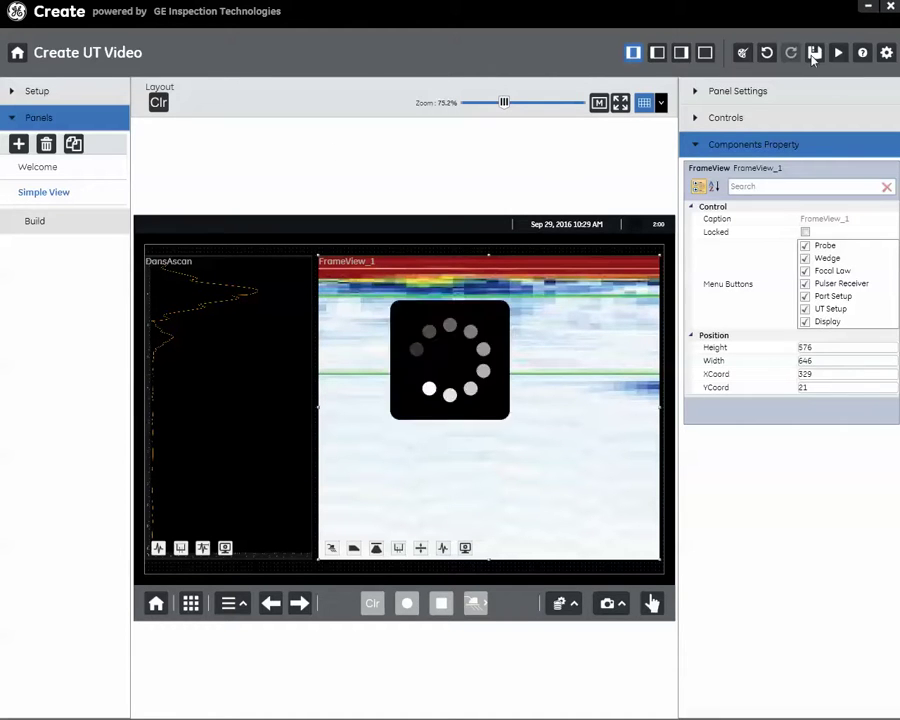
Open the application's build settings, enable the Start from option and choose Simple View as its panel
click(33, 222)
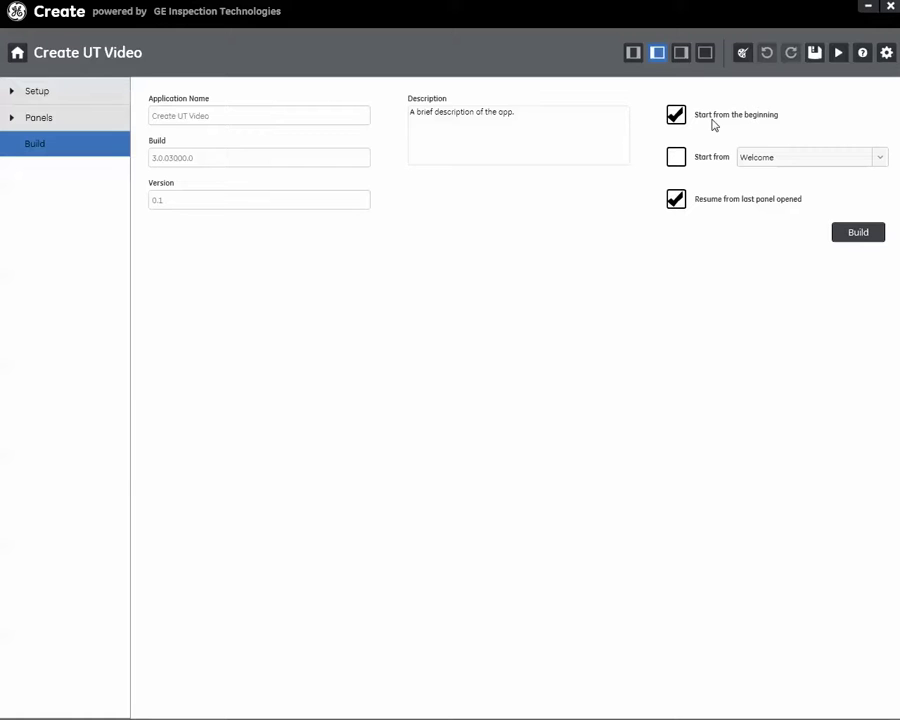
click(677, 164)
click(880, 159)
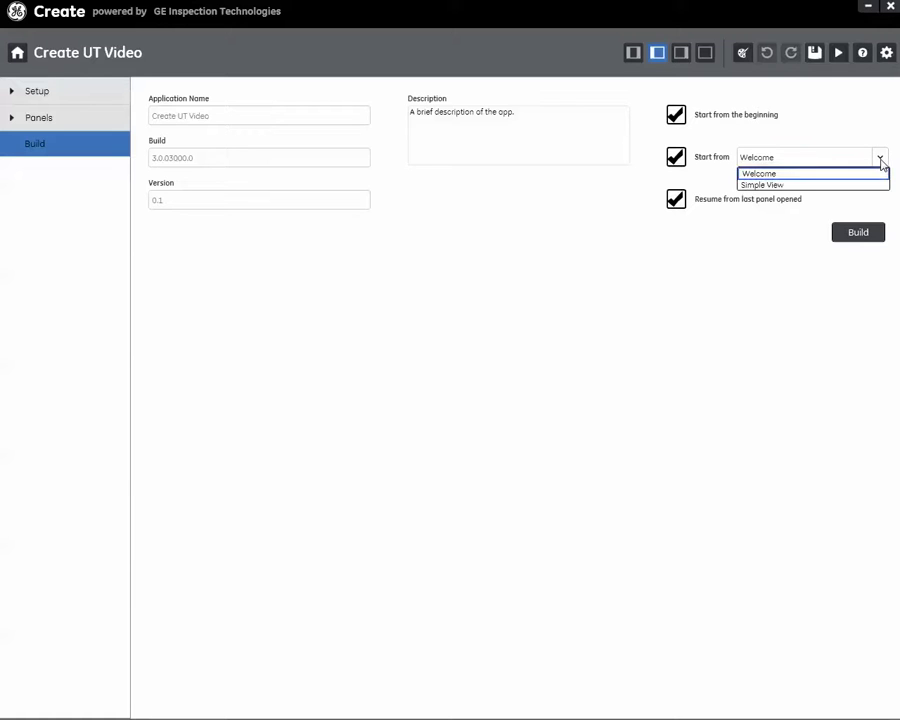
click(781, 184)
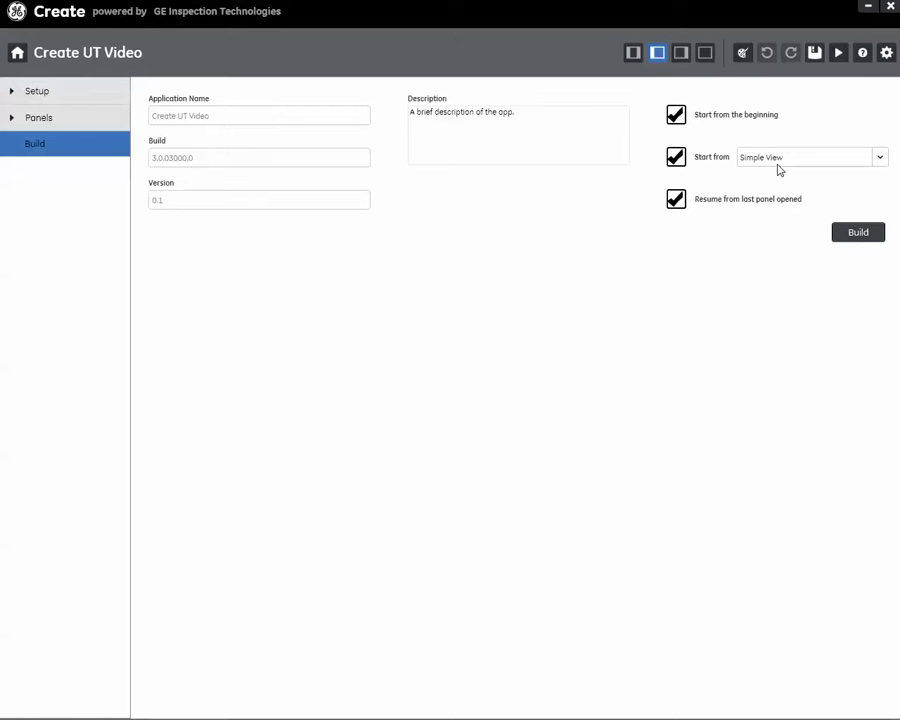
Disable the Start from option, and switch Start from the beginning off and on again
click(679, 162)
click(677, 119)
click(676, 116)
Build the application and save Create UT Video.iwp to the HP V165W (F:) drive
click(860, 236)
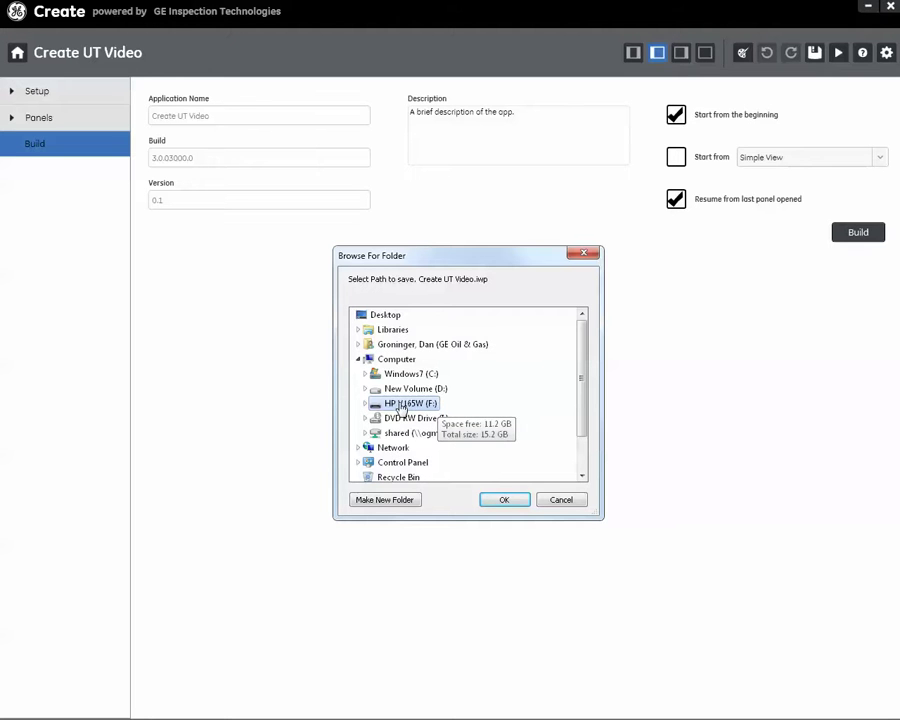
double_click(402, 406)
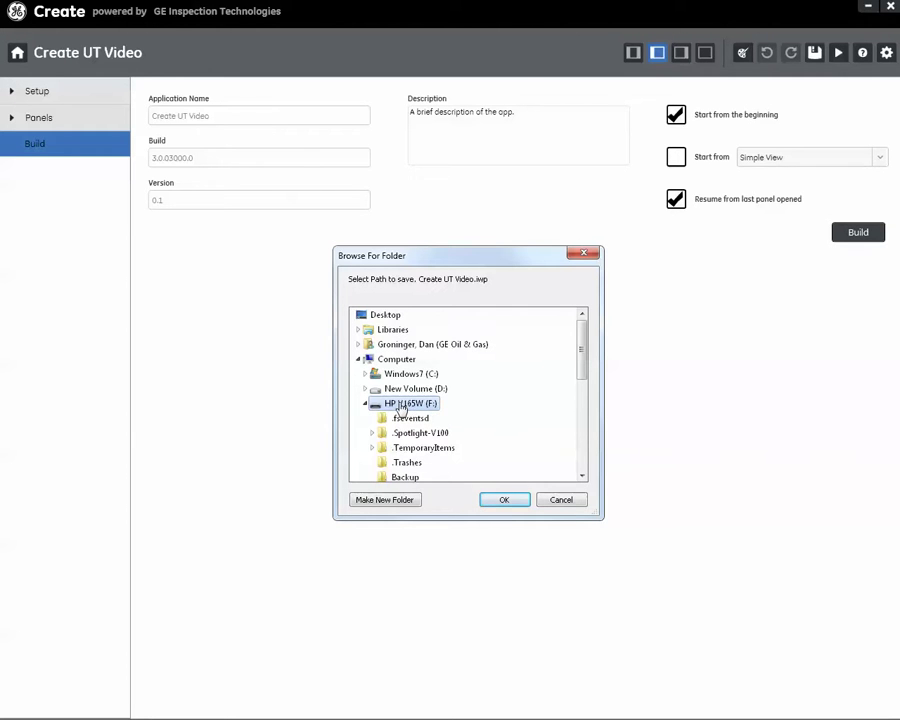
click(509, 503)
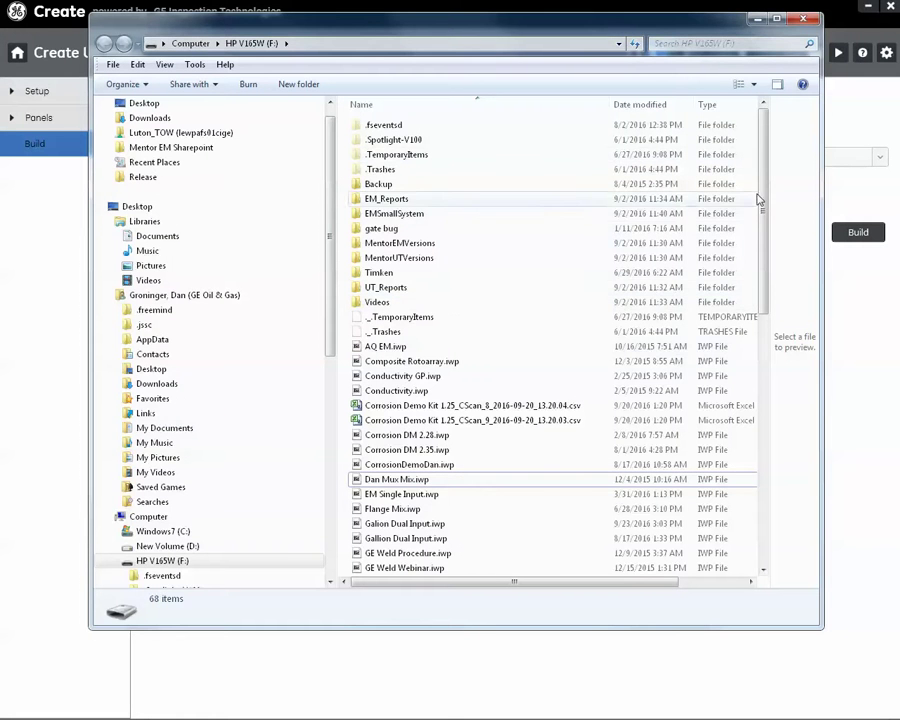
Look through the F: drive's contents for the built Create UT Video.iwp file and close the folder window
scroll(765, 195, down, 1)
drag(765, 195, 760, 230)
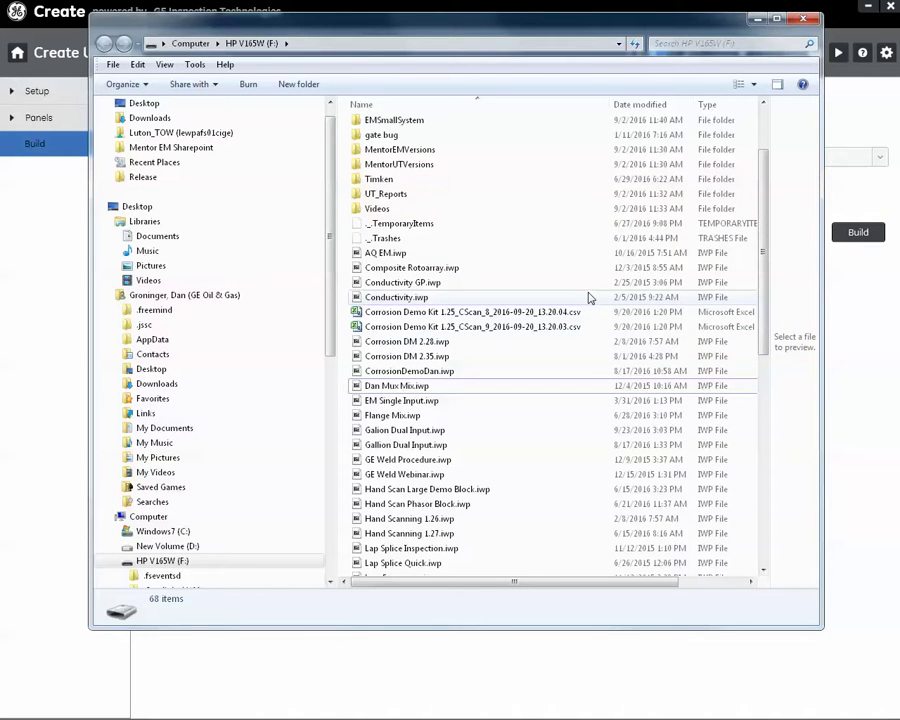
drag(762, 275, 752, 514)
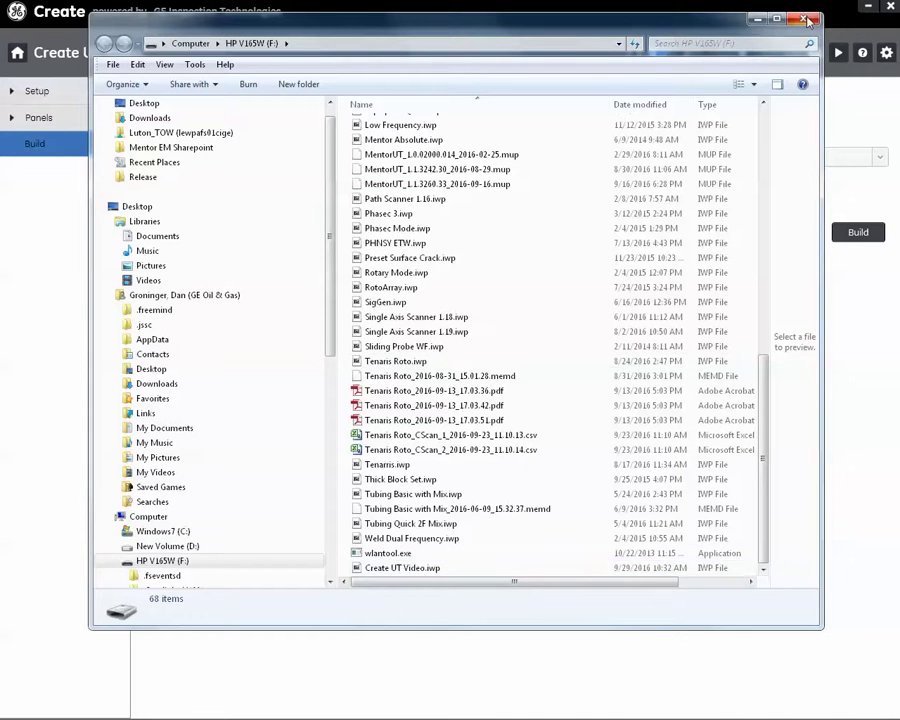
click(808, 20)
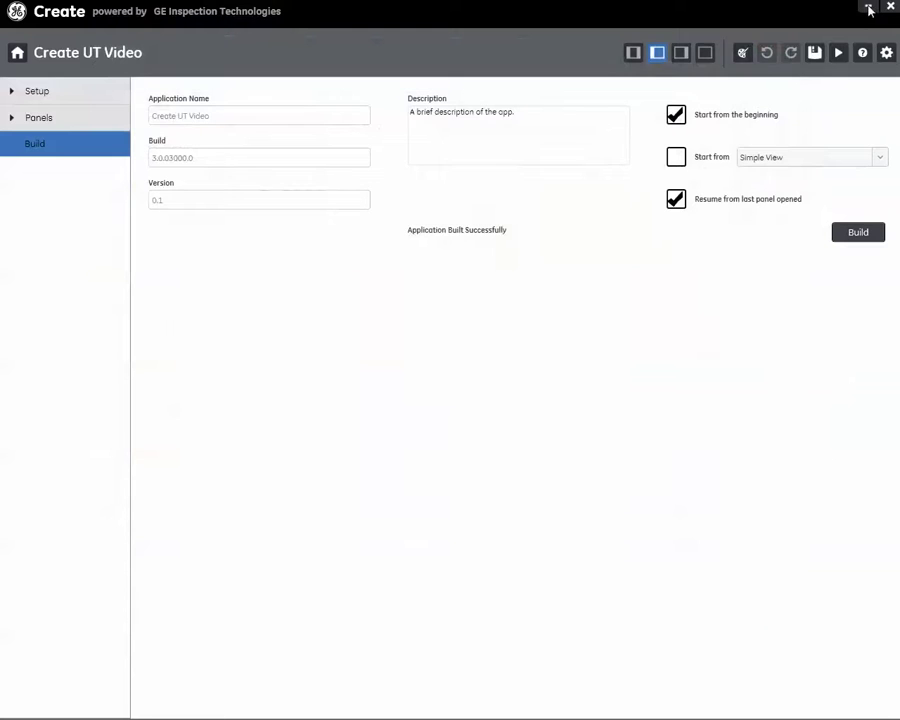